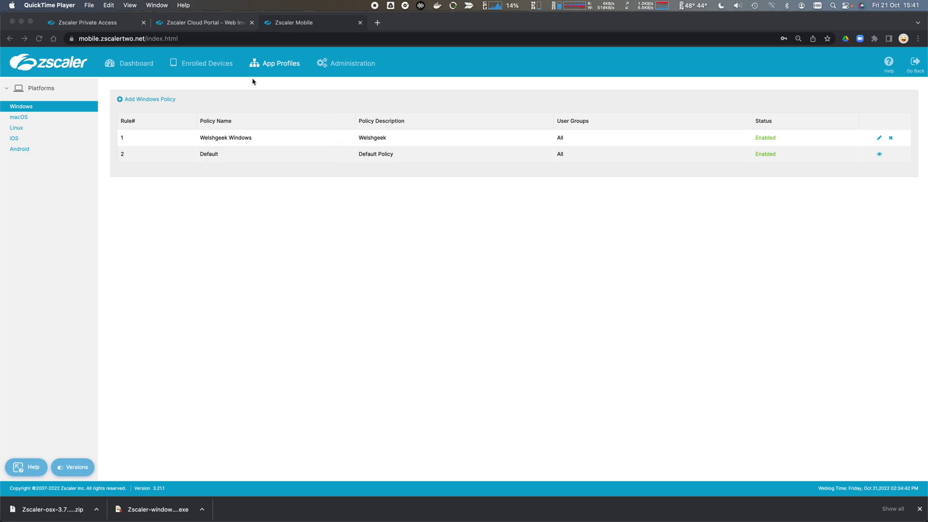
Step: Open the Welshgeek Windows policy, then close it without saving
{"action": "left_click", "coordinate": [880, 141]}
{"action": "left_click", "coordinate": [879, 141]}
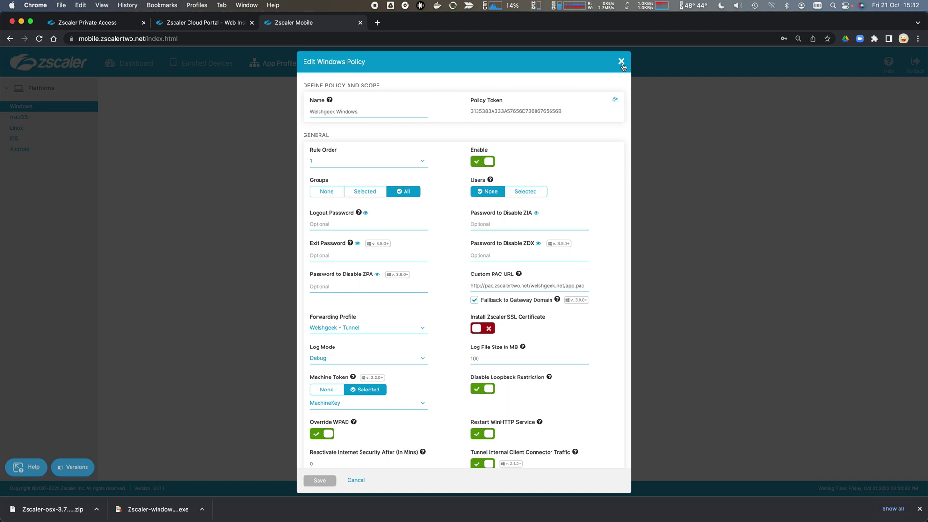
{"action": "left_click", "coordinate": [621, 62]}
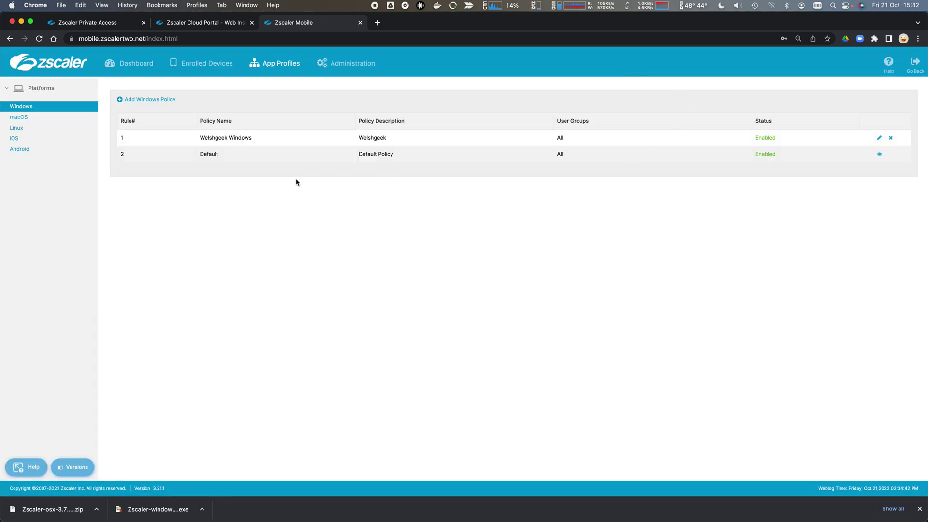
Step: List the Windows Client Connector versions for personal computers, newest 3.9.0.175, after viewing the macOS list
{"action": "left_click", "coordinate": [356, 69]}
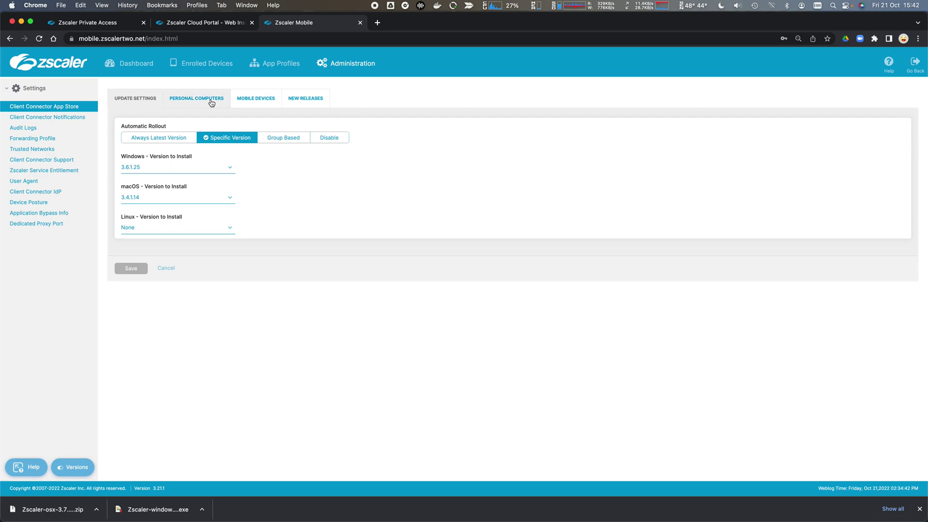
{"action": "left_click", "coordinate": [203, 103]}
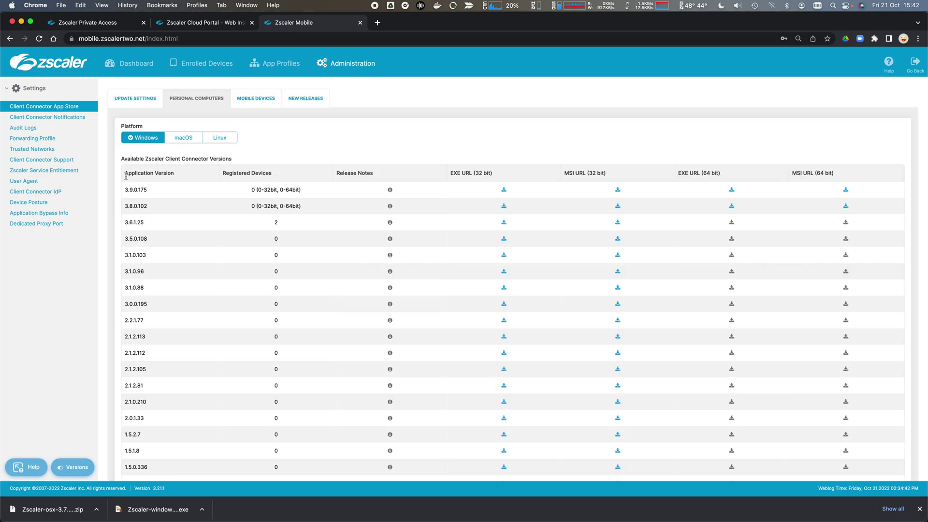
{"action": "left_click", "coordinate": [189, 142]}
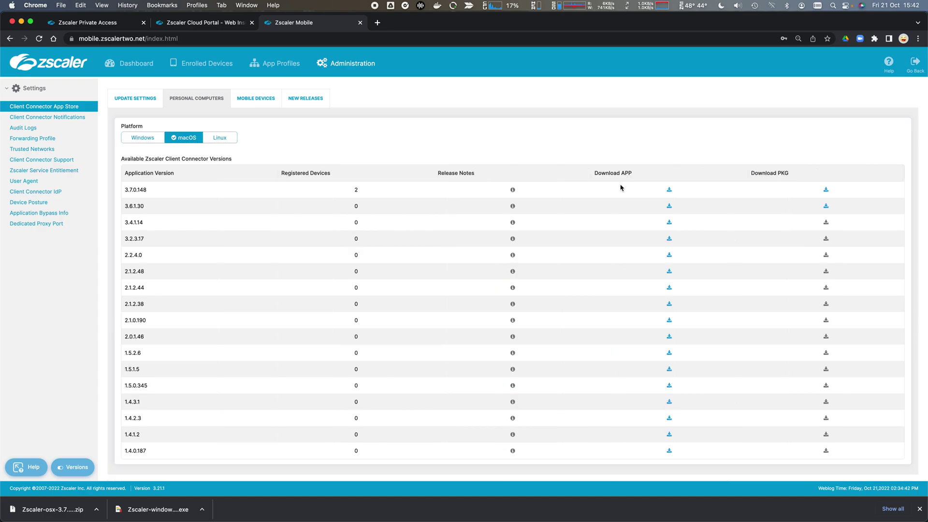
{"action": "left_click", "coordinate": [153, 142]}
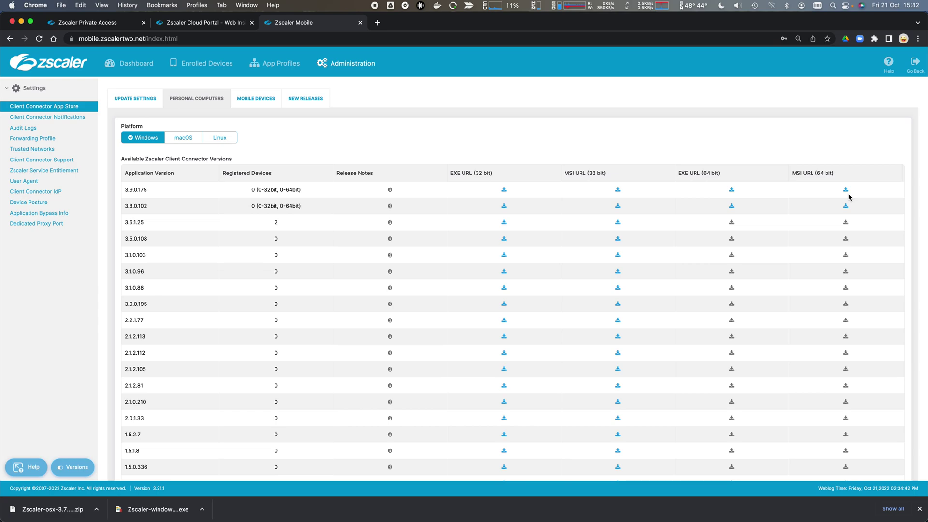
Step: Open a command prompt in the Remote Desktop VM and list the Downloads folder with dir
{"action": "key", "text": "cmd+Tab"}
{"action": "key", "text": "super+Tab"}
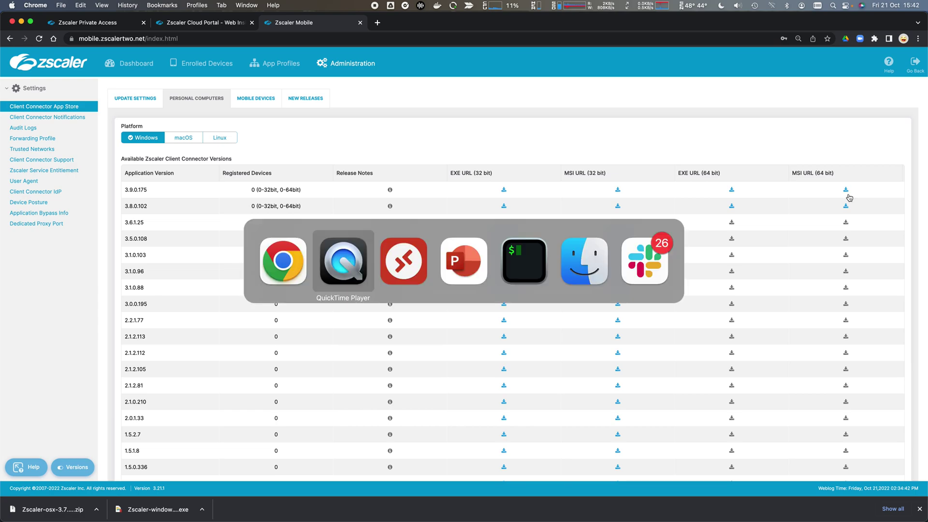
{"action": "key", "text": "super+Tab"}
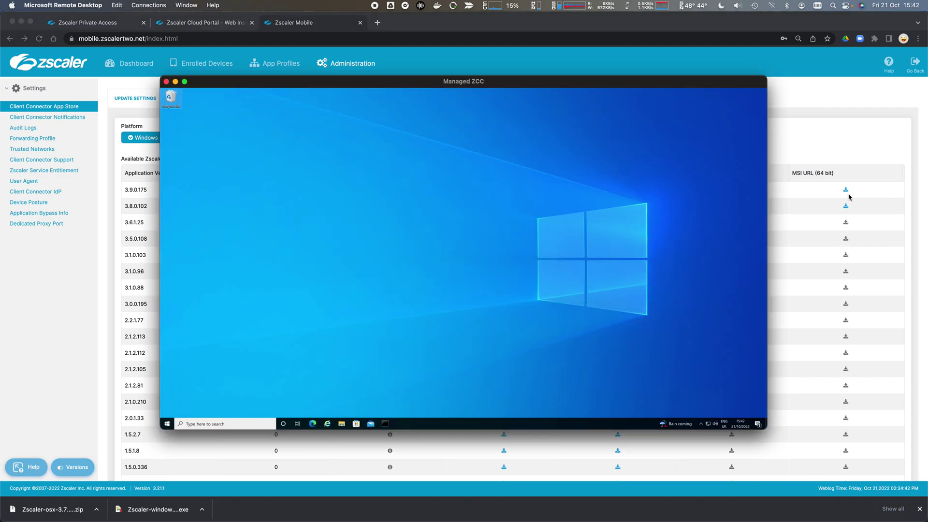
{"action": "left_click", "coordinate": [385, 424]}
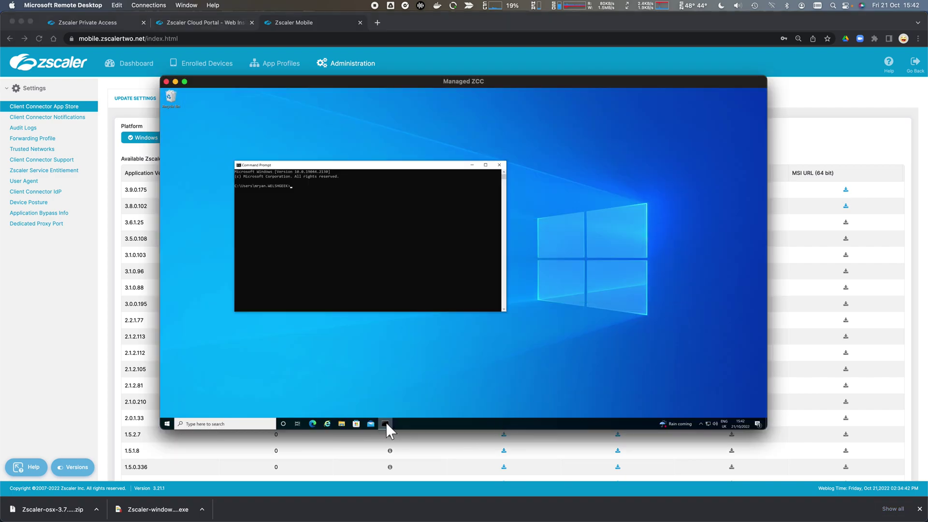
{"action": "type", "text": "cd Documents"}
{"action": "key", "text": "Return"}
{"action": "type", "text": "cd .."}
{"action": "key", "text": "Return"}
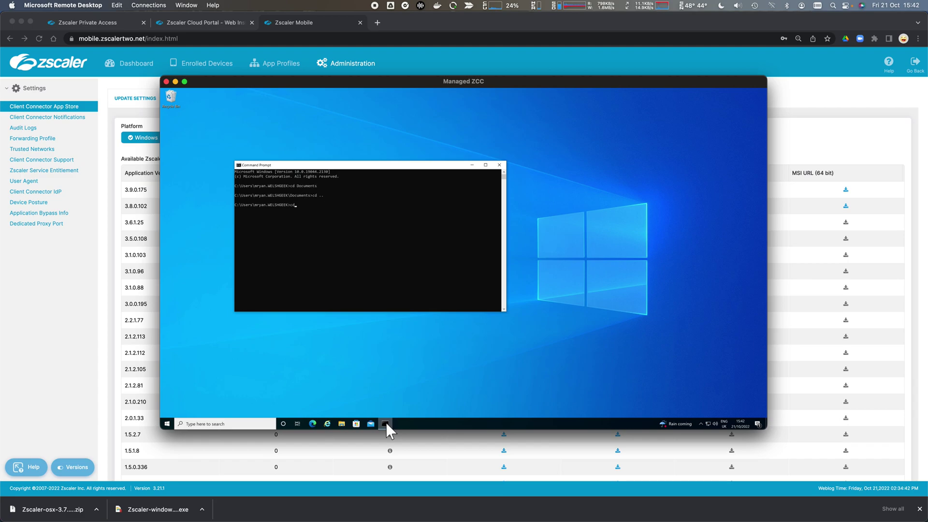
{"action": "type", "text": "cd Downloads"}
{"action": "key", "text": "Return"}
{"action": "type", "text": "dir"}
{"action": "key", "text": "Return"}
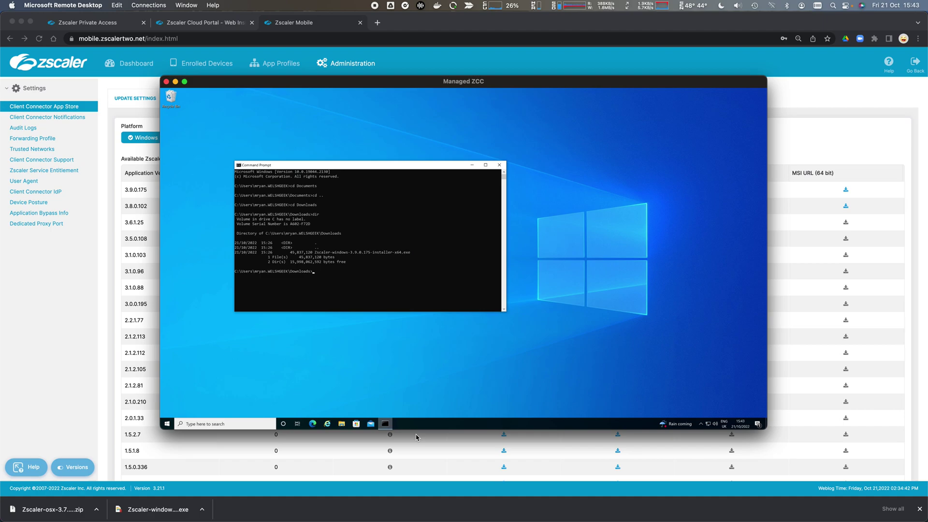
Step: Run the Zscaler 3.9.0.175 installer with the pasted unattended, strict-enforcement enrollment flags
{"action": "key", "text": "Tab"}
{"action": "key", "text": "ctrl+v"}
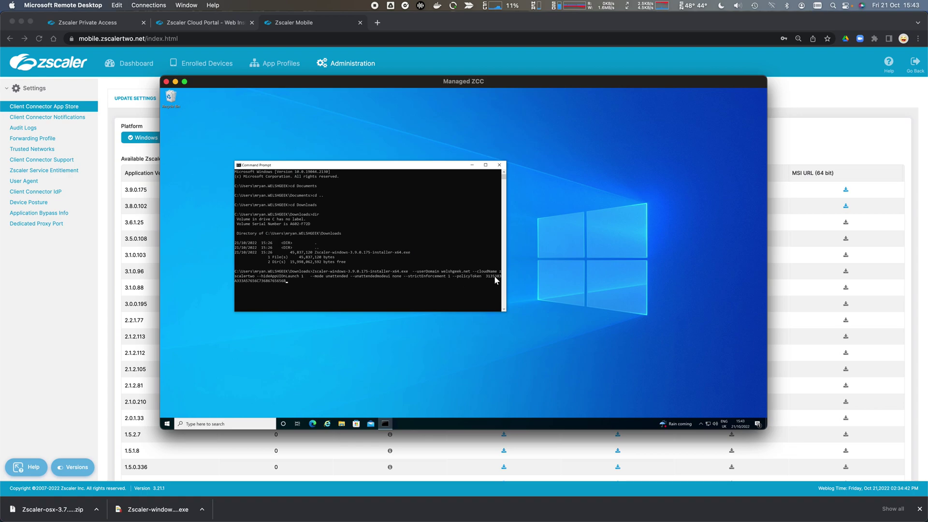
{"action": "key", "text": "Return"}
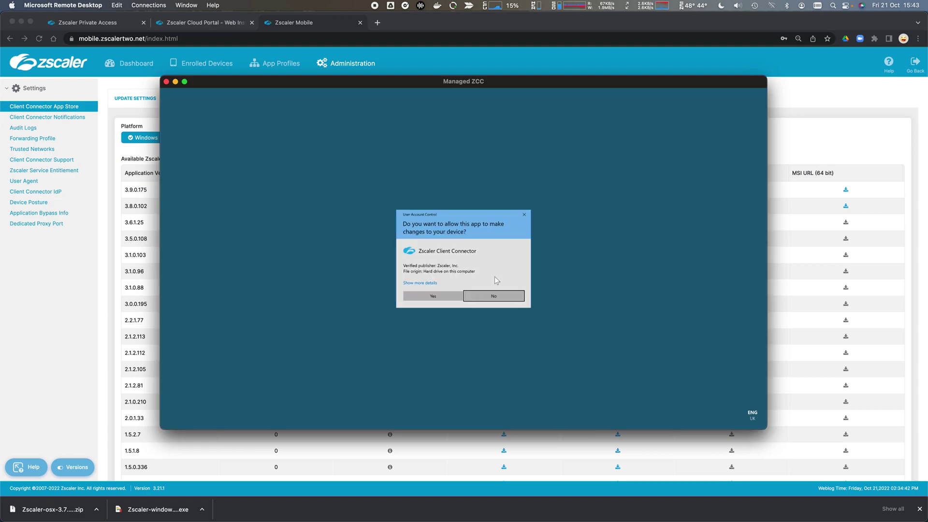
Step: Approve the UAC prompt, then open Zscaler Client Connector from the tray to its login screen
{"action": "left_click", "coordinate": [425, 296]}
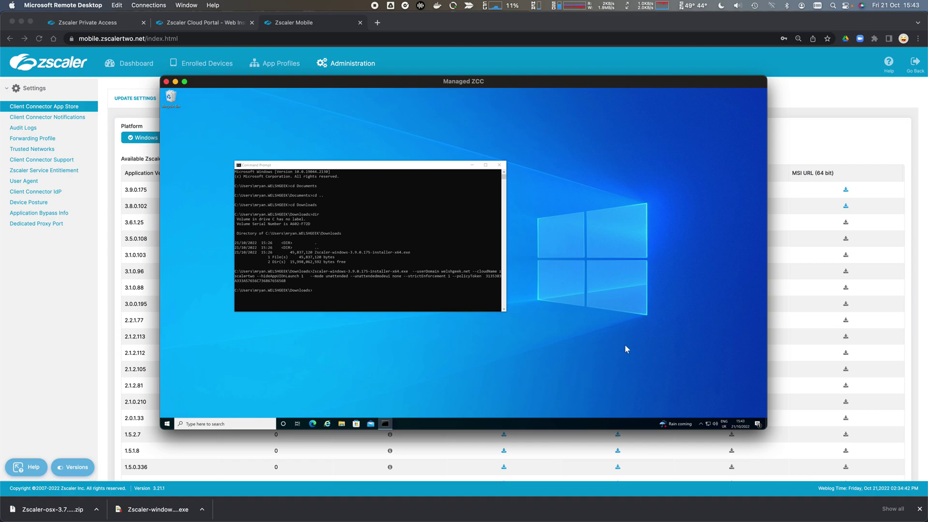
{"action": "left_click", "coordinate": [701, 424]}
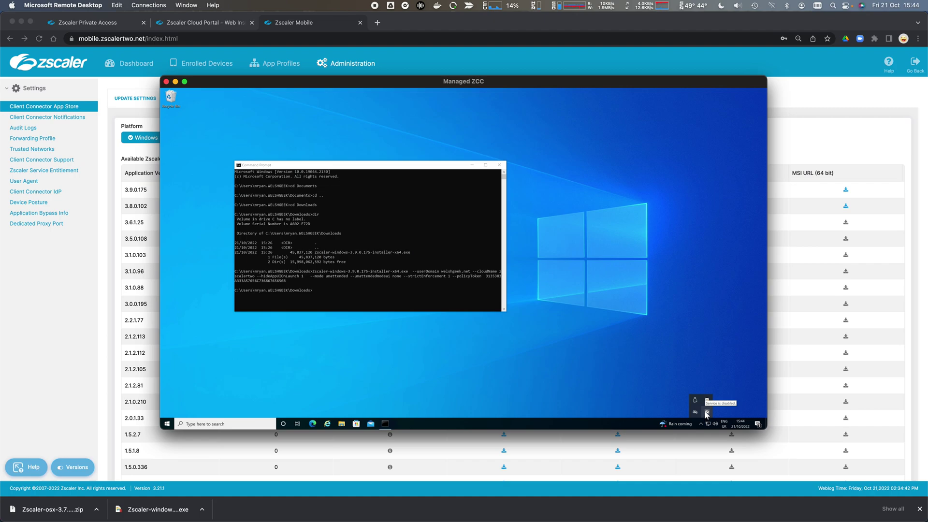
{"action": "right_click", "coordinate": [707, 412]}
{"action": "left_click", "coordinate": [710, 404]}
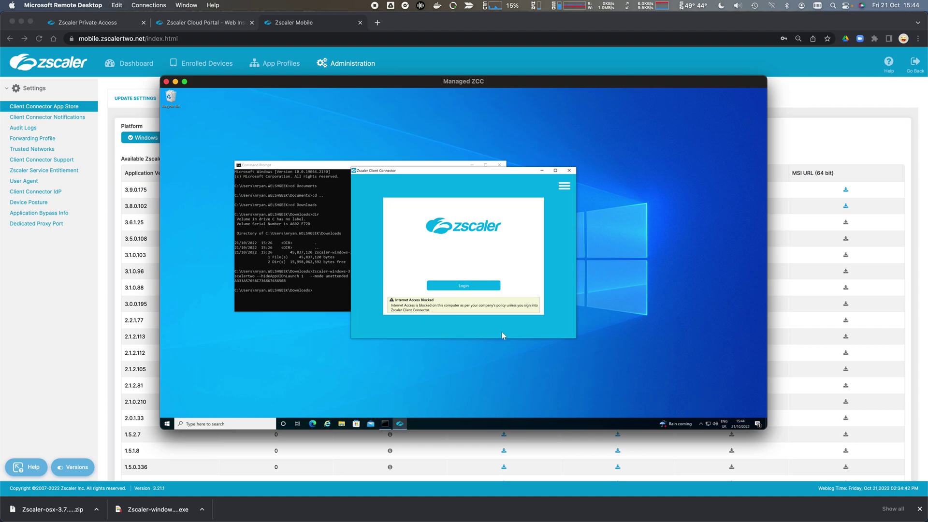
Step: Load 888.com in Internet Explorer to see the Sign in to access Internet page, then minimize it
{"action": "left_click", "coordinate": [327, 425]}
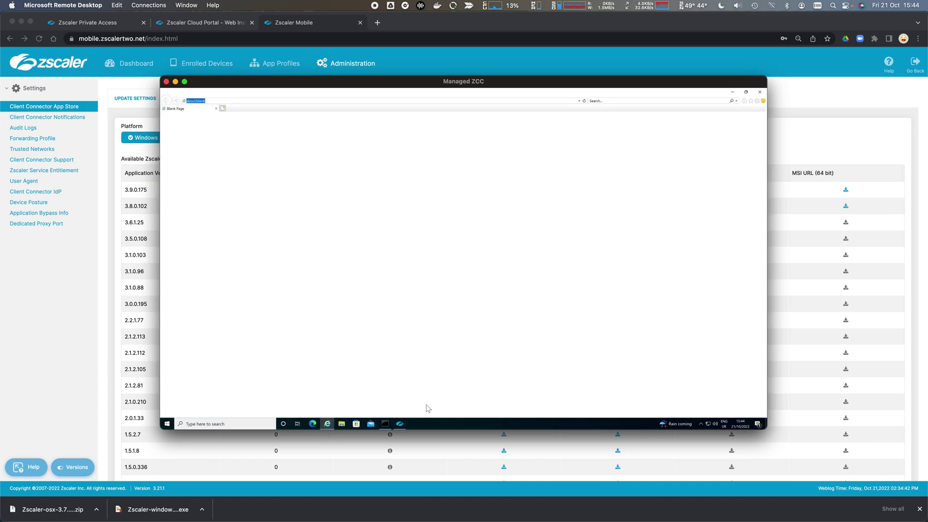
{"action": "type", "text": "888.com"}
{"action": "key", "text": "Return"}
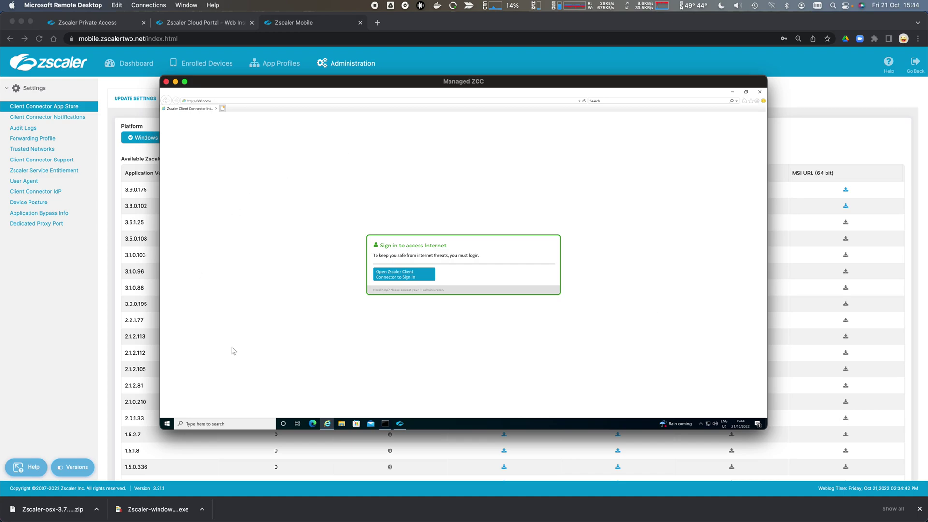
{"action": "left_click", "coordinate": [733, 92]}
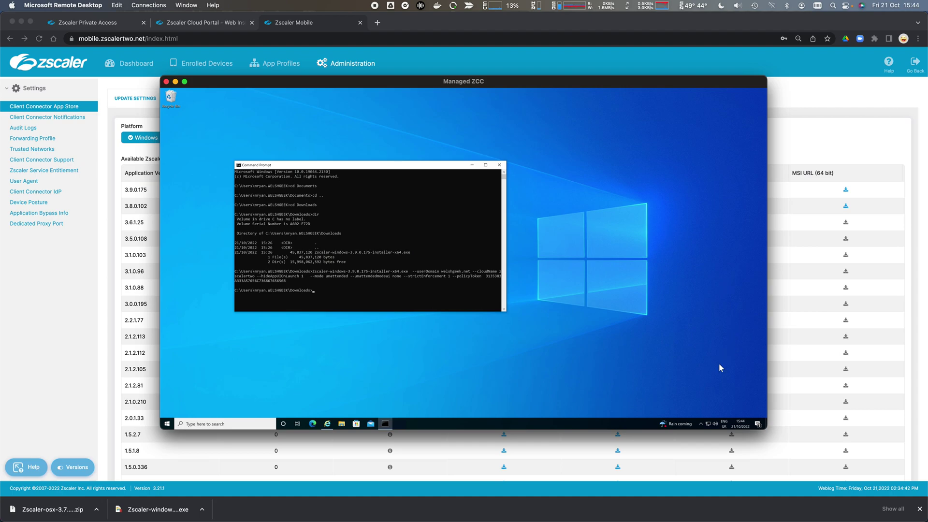
{"action": "left_click", "coordinate": [701, 423]}
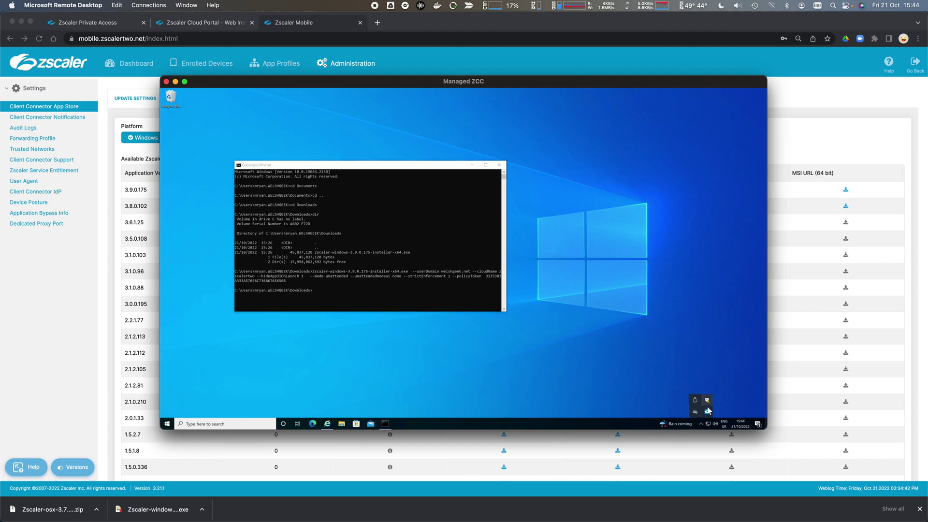
Step: Check Internet Security in Zscaler, reload 888.com to get the Gambling block page, then close the browser
{"action": "left_click", "coordinate": [707, 412]}
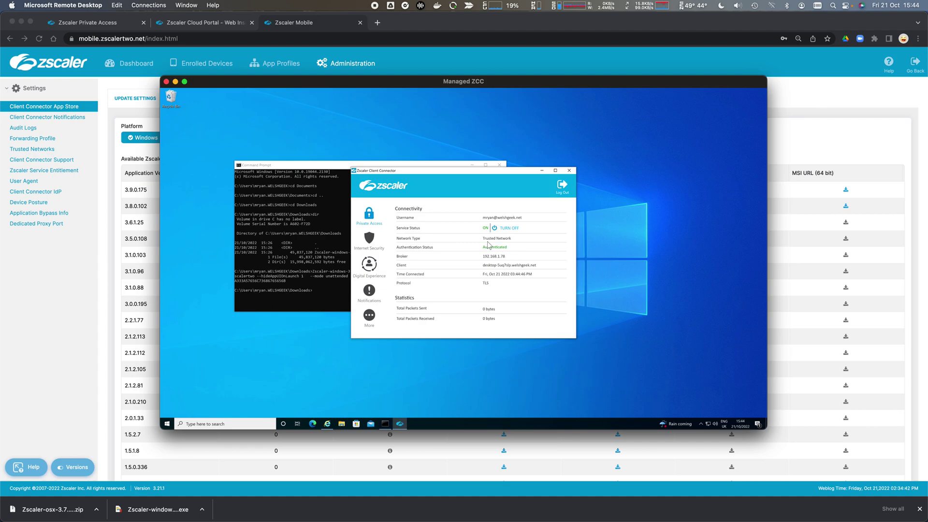
{"action": "left_click", "coordinate": [371, 238]}
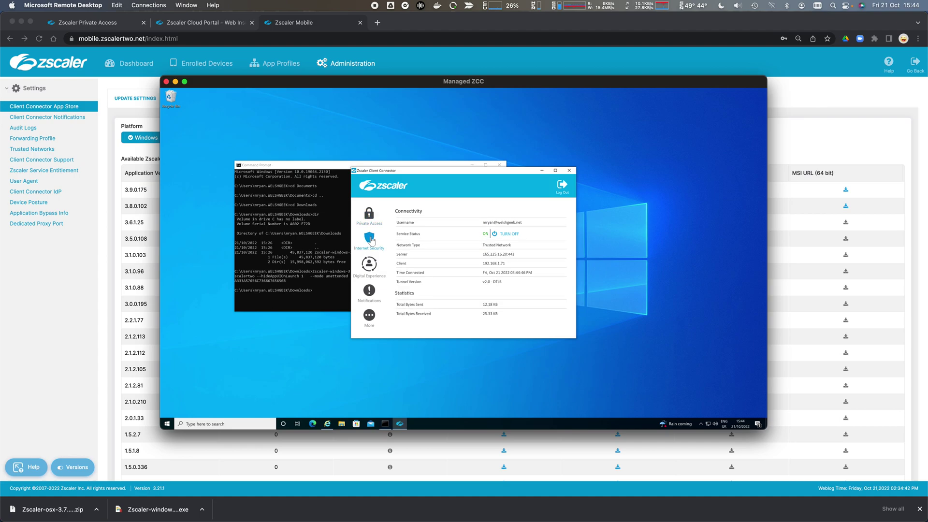
{"action": "left_click", "coordinate": [327, 423]}
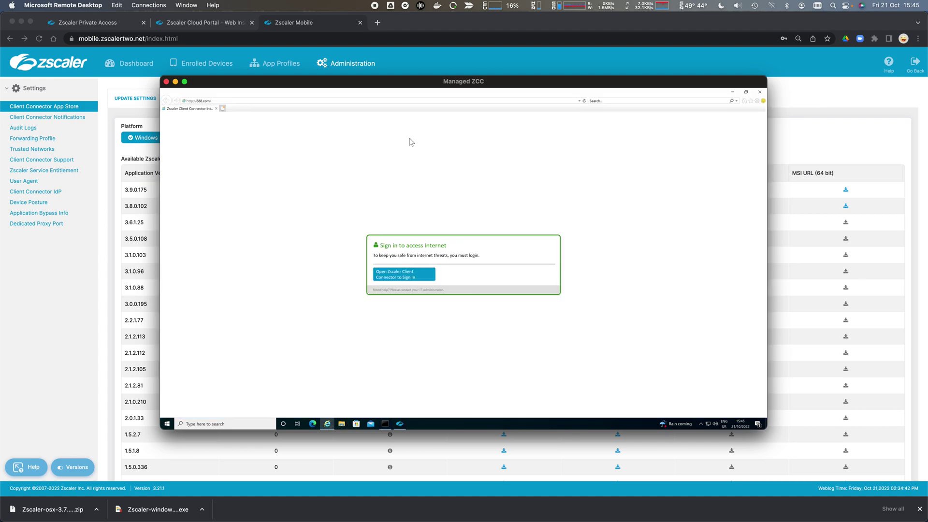
{"action": "left_click", "coordinate": [584, 101]}
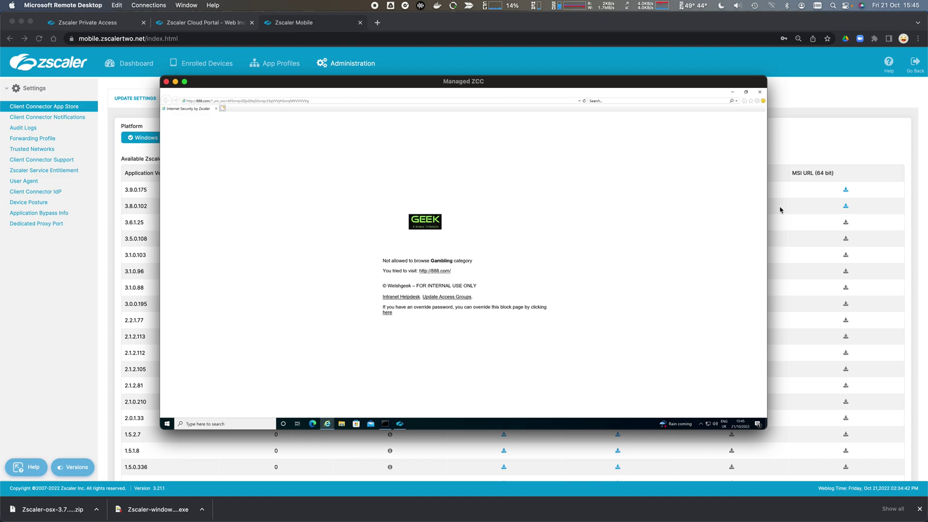
{"action": "left_click", "coordinate": [762, 93]}
Step: Open the Welshgeek policy under App Profiles > macOS for editing
{"action": "key", "text": "super+Tab"}
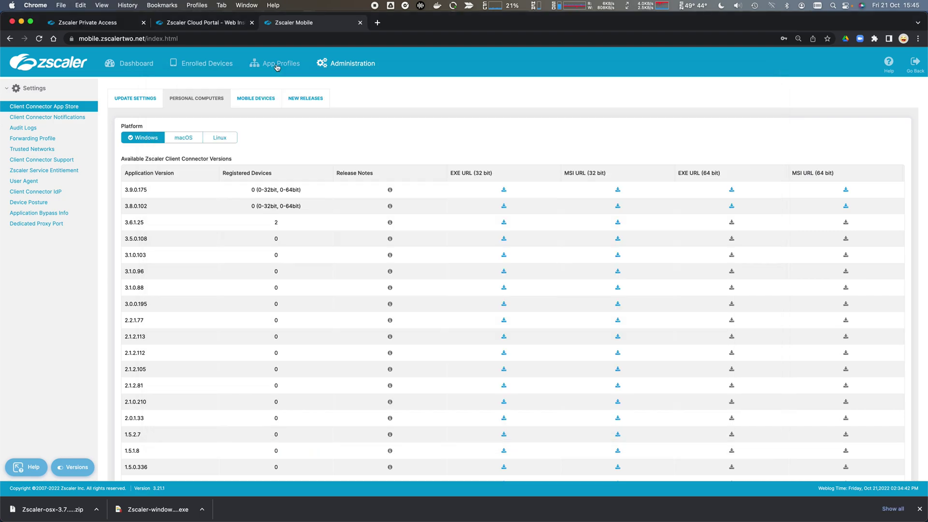
{"action": "left_click", "coordinate": [277, 67]}
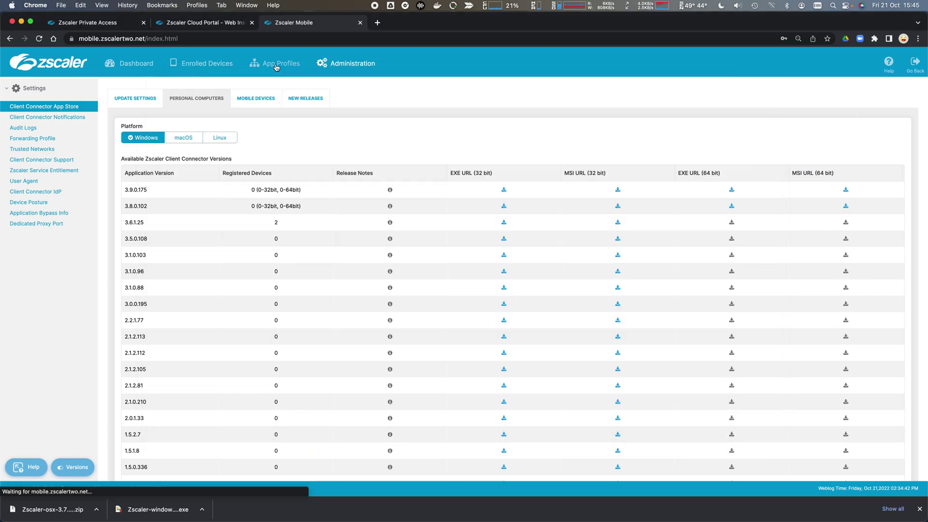
{"action": "left_click", "coordinate": [25, 119]}
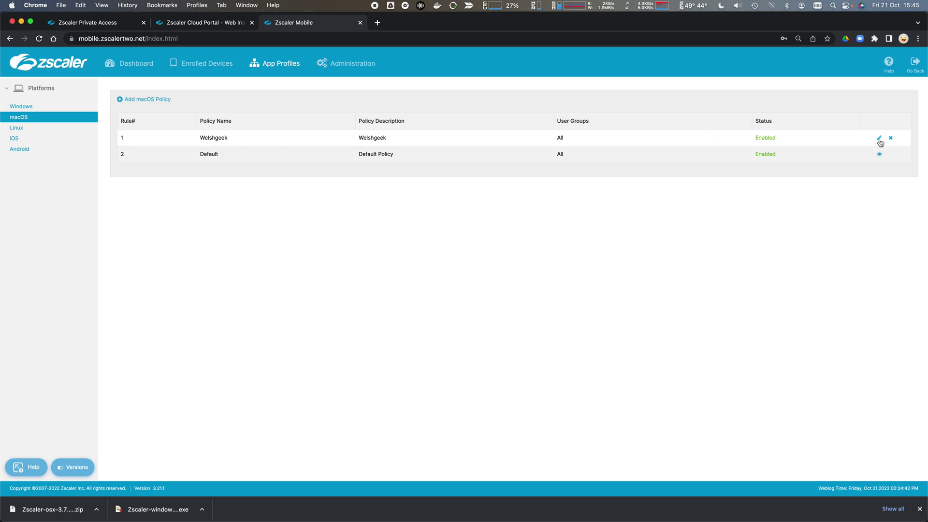
{"action": "left_click", "coordinate": [880, 139]}
Step: Copy the policy token and launch a terminal window through Spotlight
{"action": "key", "text": "super+Tab"}
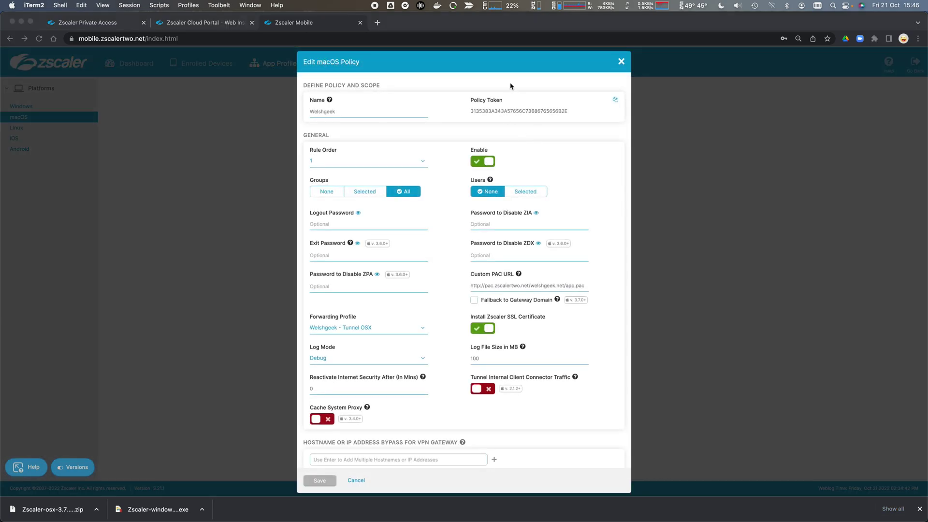
{"action": "left_click", "coordinate": [617, 108]}
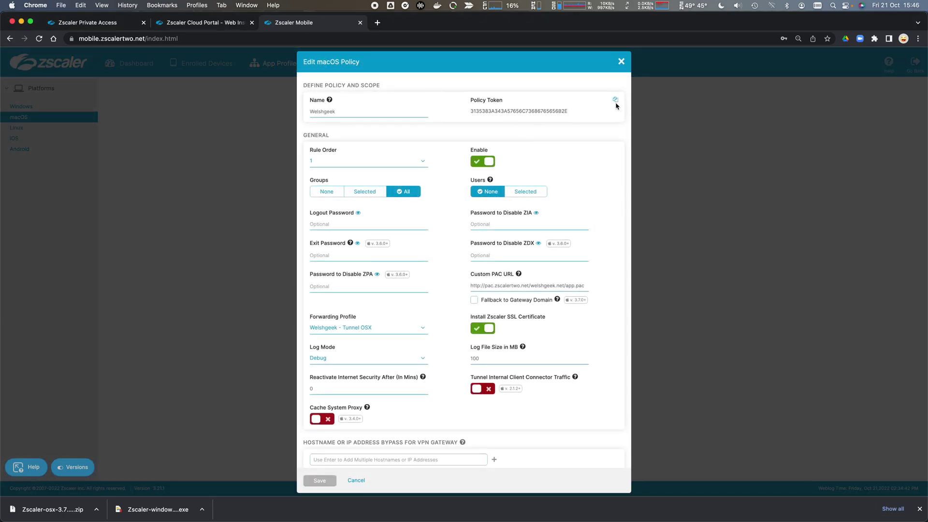
{"action": "key", "text": "super+space"}
{"action": "key", "text": "Return"}
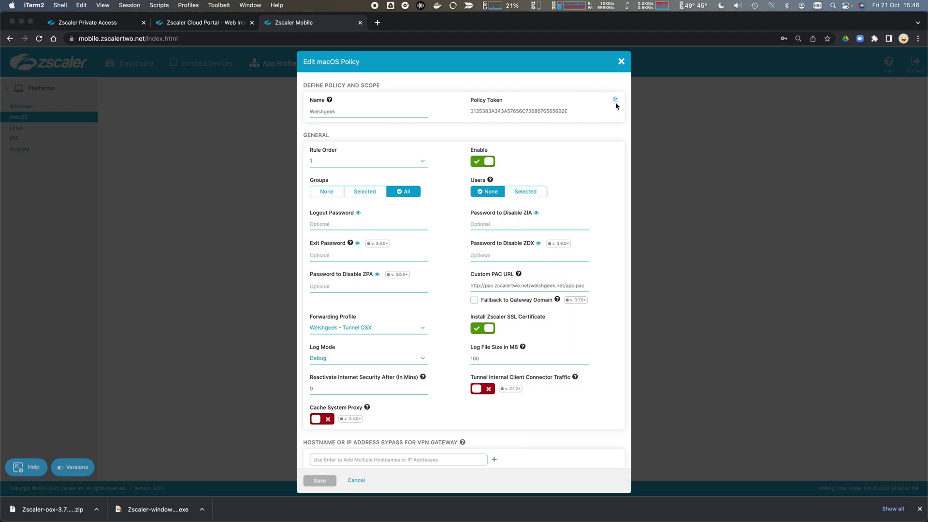
Step: Change into Downloads and list its files by date with ls -lrt
{"action": "type", "text": "cd D"}
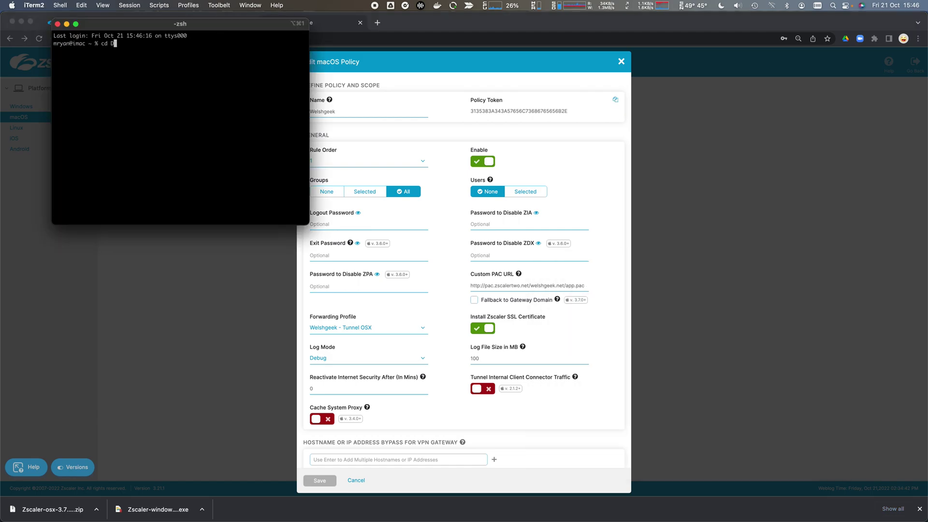
{"action": "type", "text": "ownloads"}
{"action": "key", "text": "Return"}
{"action": "type", "text": "ls -lrt"}
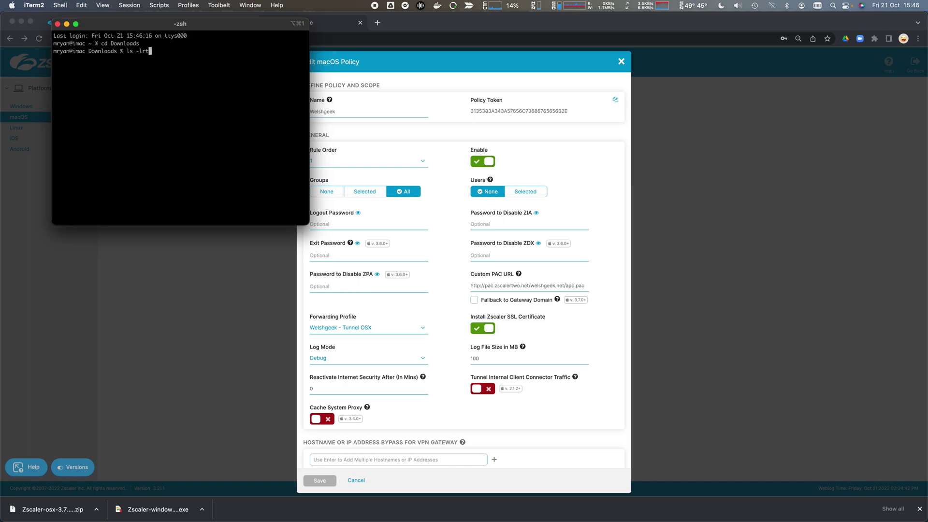
{"action": "key", "text": "Return"}
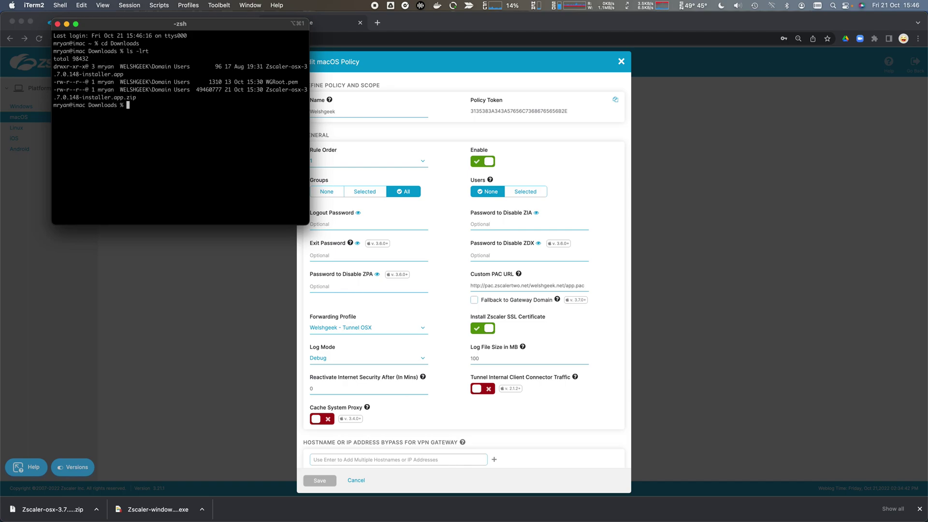
{"action": "scroll", "coordinate": [608, 149], "scroll_direction": "down", "scroll_amount": 1}
{"action": "left_click_drag", "start_coordinate": [309, 224], "coordinate": [570, 252]}
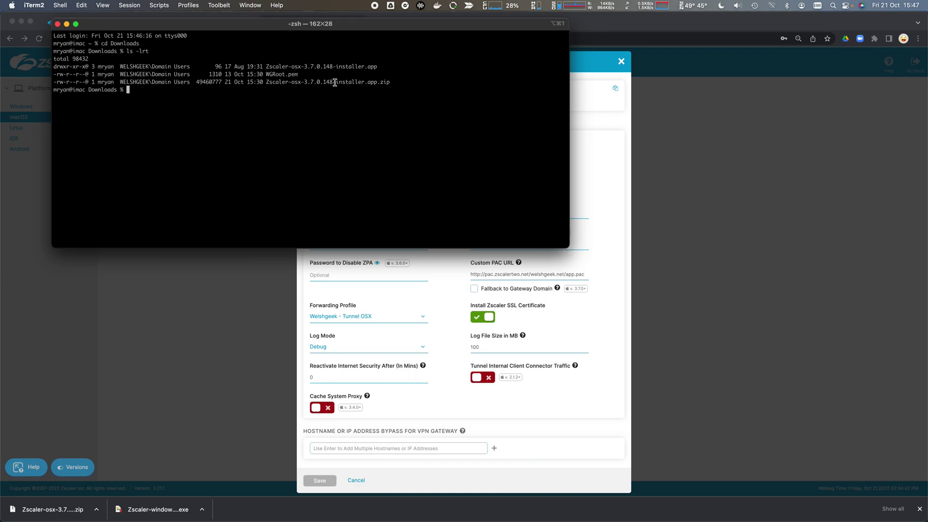
Step: Run open on the Zscaler installer with --args for welshgeek.net, zscalertwo, strict enforcement and the policy token
{"action": "type", "text": "open Z"}
{"action": "key", "text": "Tab"}
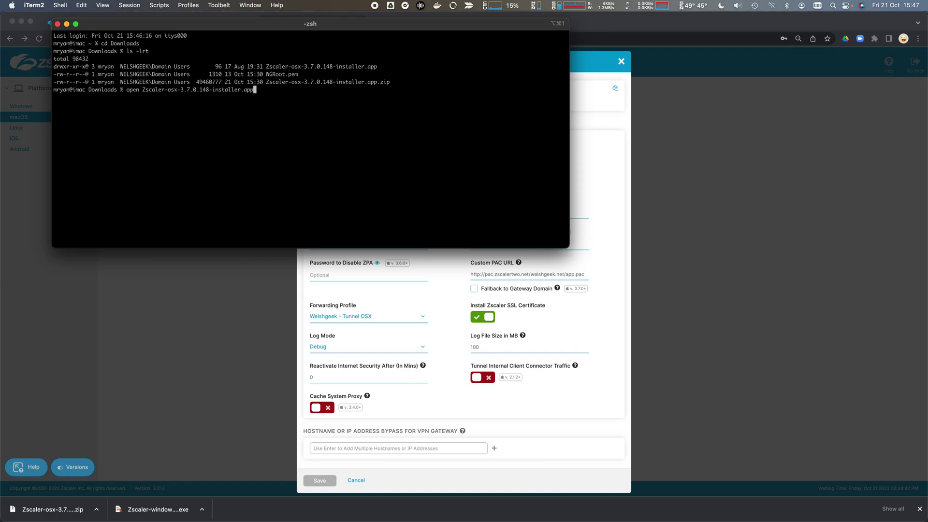
{"action": "type", "text": "--args"}
{"action": "key", "text": "super+v"}
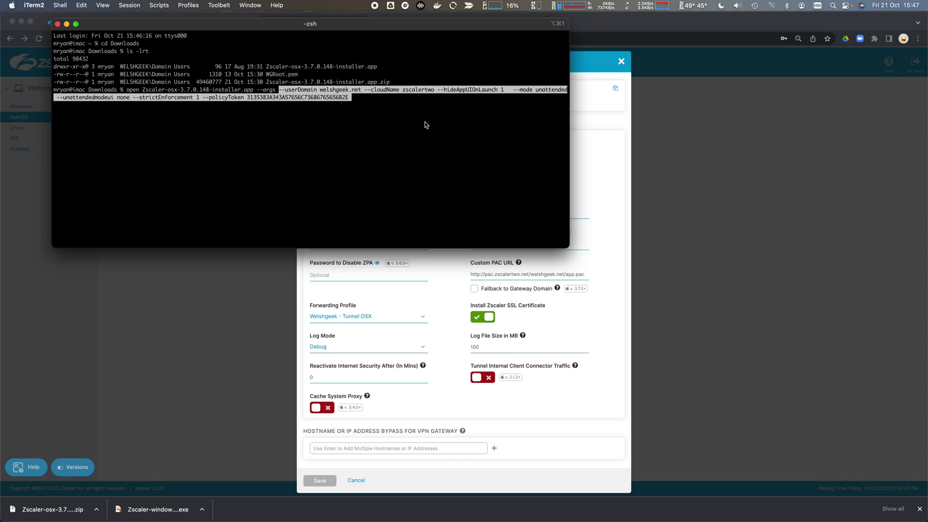
{"action": "key", "text": "Return"}
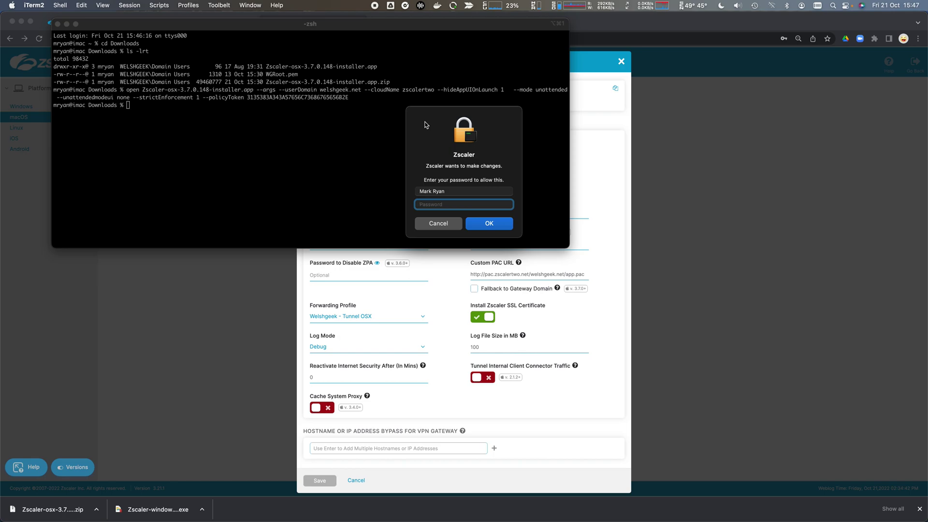
Step: Enter the Mac account password to authorise the Zscaler installer
{"action": "type", "text": "••••••••"}
{"action": "key", "text": "Return"}
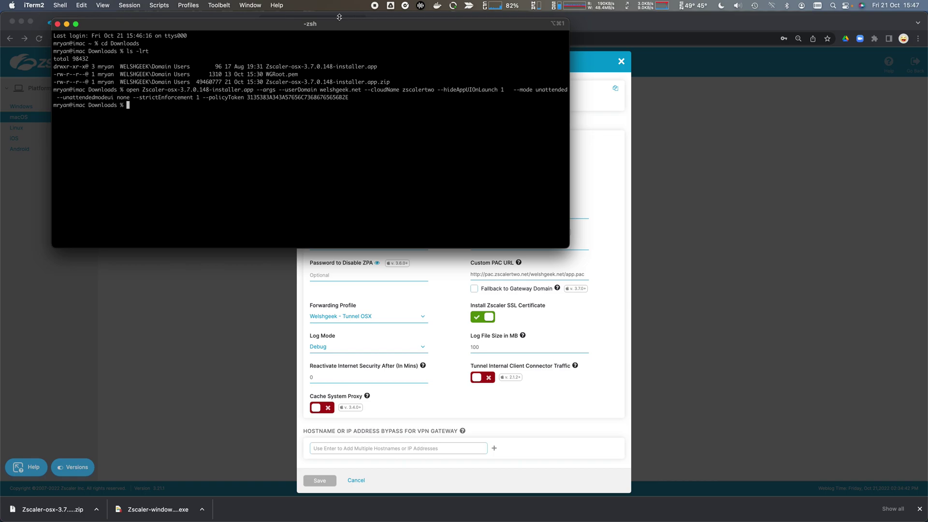
Step: Confirm Internet Security and Digital Experience are on in Zscaler, then start a curl to dc3.welshgeek.net
{"action": "left_click", "coordinate": [361, 10]}
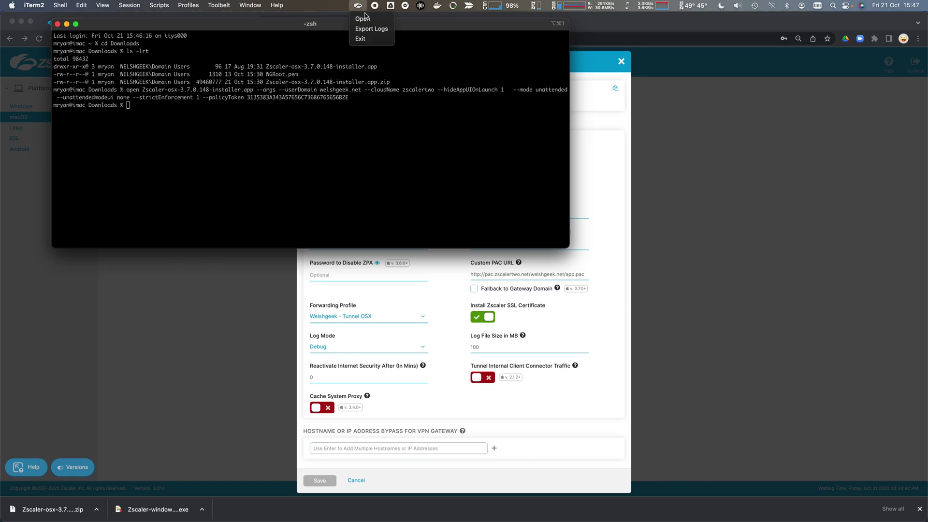
{"action": "left_click", "coordinate": [369, 17]}
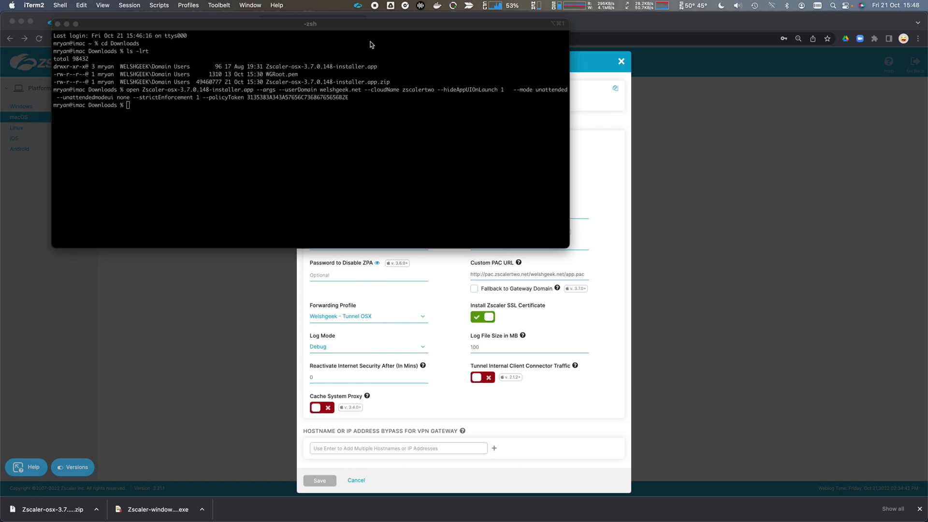
{"action": "left_click", "coordinate": [358, 7]}
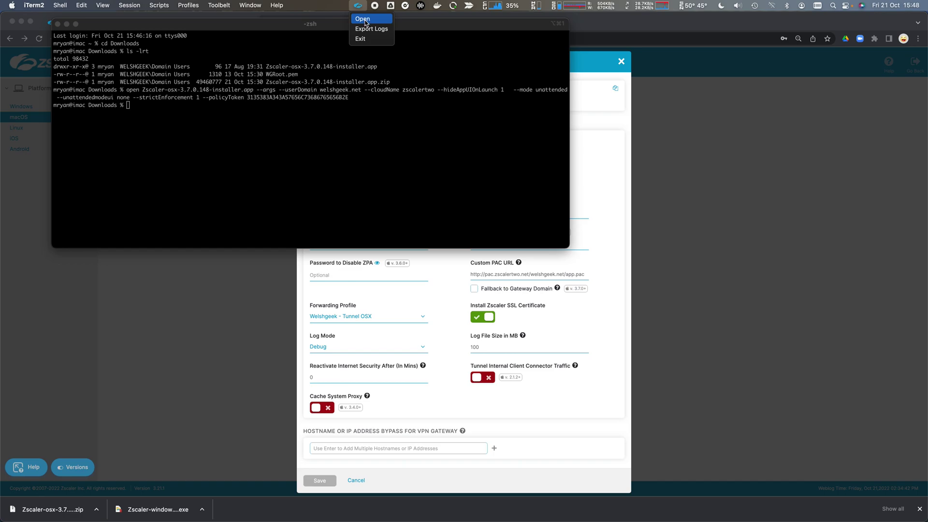
{"action": "left_click", "coordinate": [363, 20]}
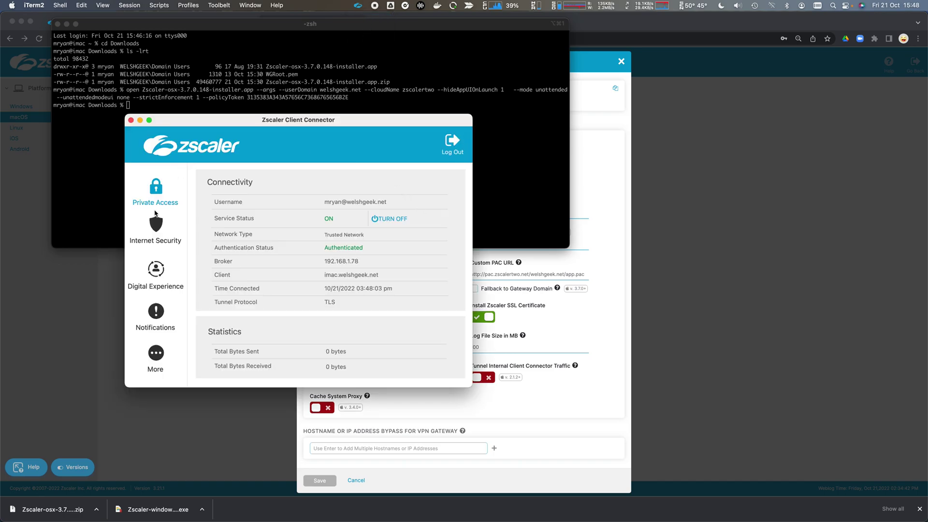
{"action": "left_click", "coordinate": [156, 224]}
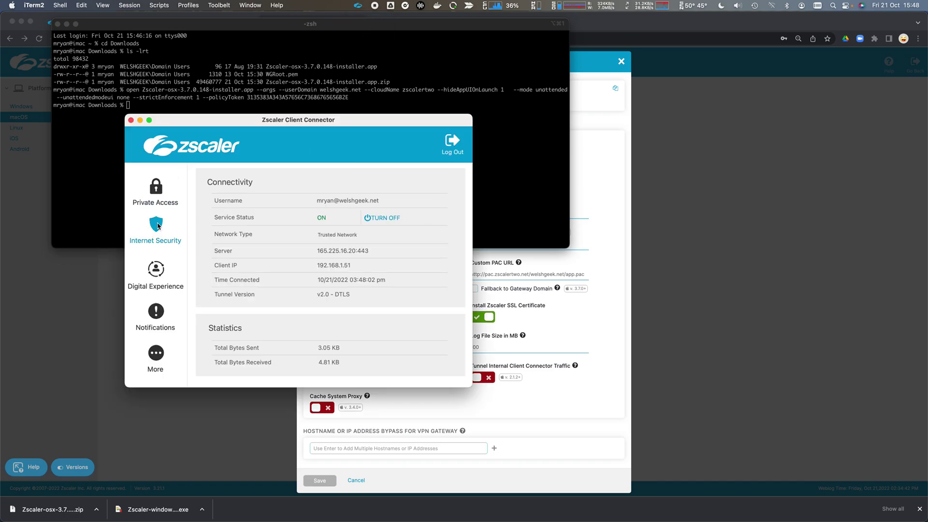
{"action": "left_click", "coordinate": [160, 274]}
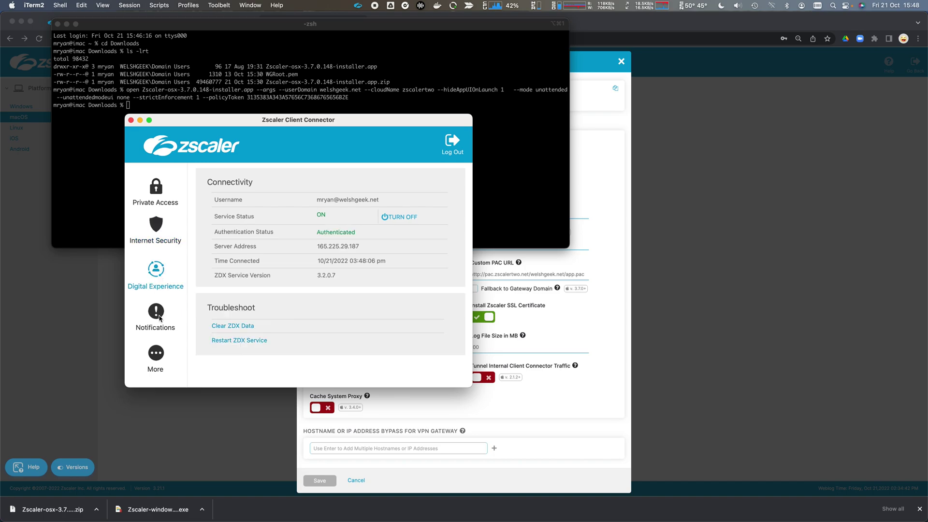
{"action": "left_click", "coordinate": [523, 140]}
{"action": "type", "text": "curl "}
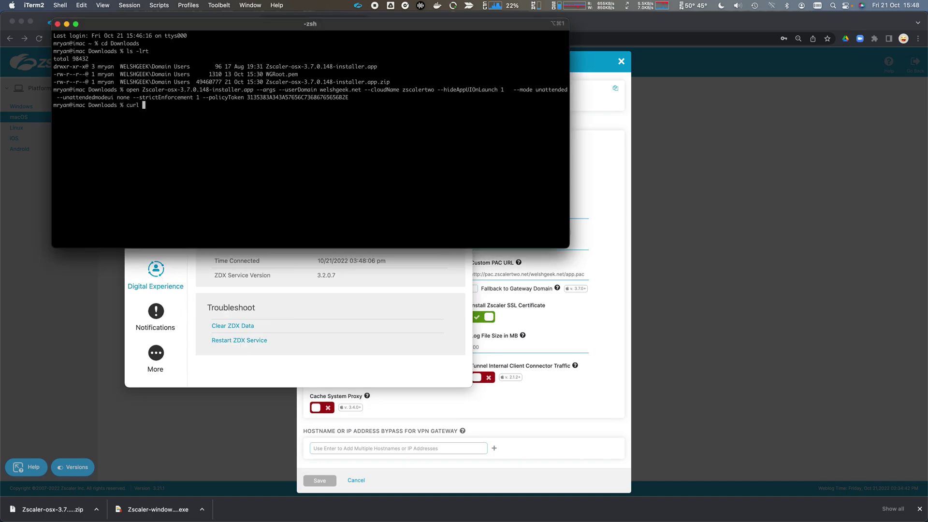
{"action": "type", "text": "http://dc3.welshgeek.net -v"}
Step: Run curl -v to dc3.welshgeek.net and highlight its HTTP 200 connection via 100.64.1.1
{"action": "key", "text": "Return"}
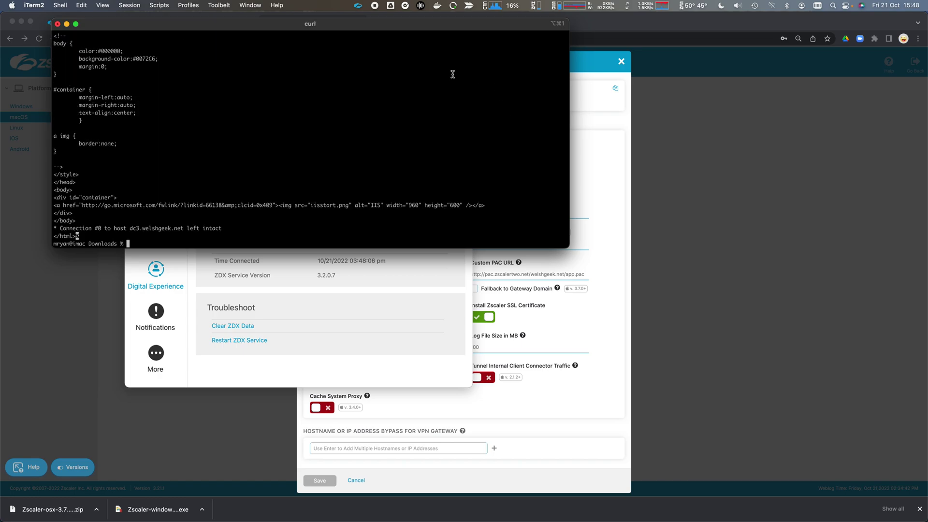
{"action": "scroll", "coordinate": [449, 77], "scroll_direction": "up", "scroll_amount": 10}
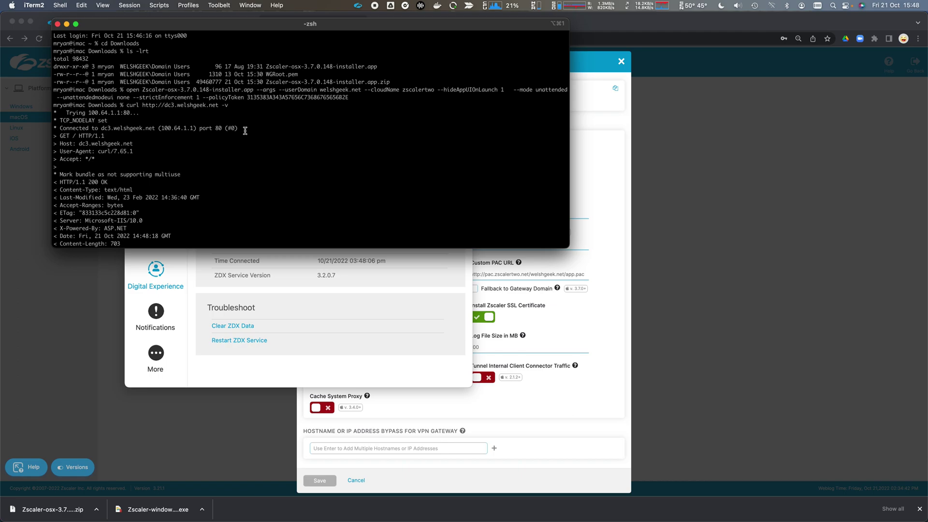
{"action": "left_click_drag", "start_coordinate": [245, 130], "coordinate": [91, 105]}
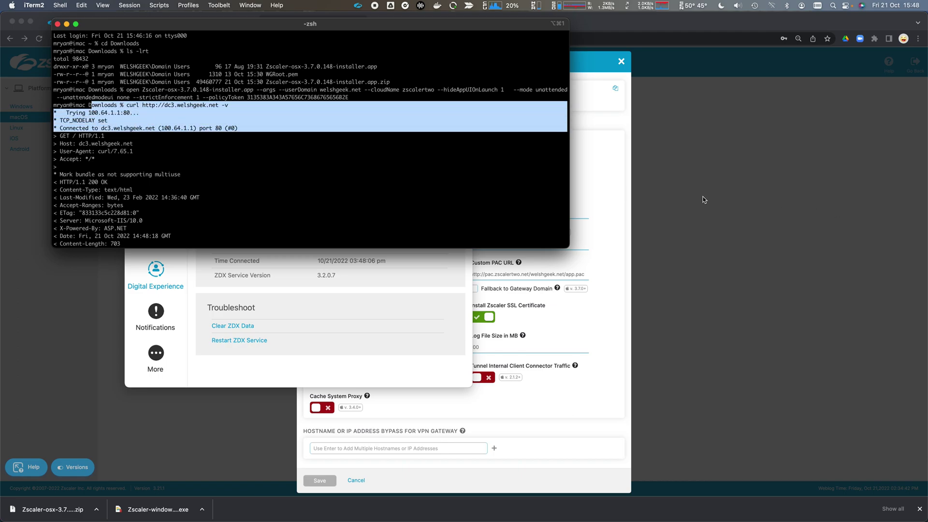